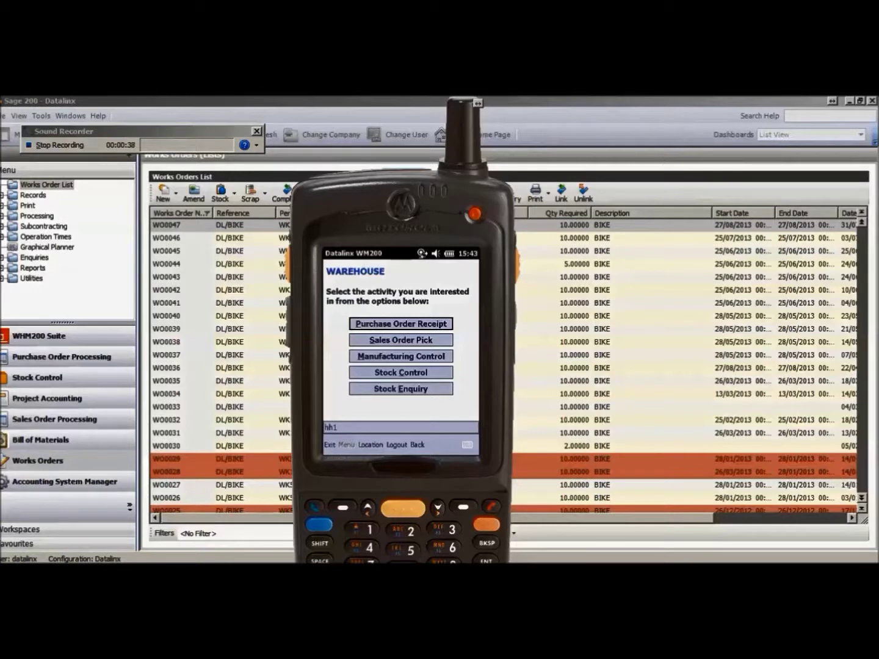
- Switch from the works orders list to the Stock Control process map
click(18, 380)
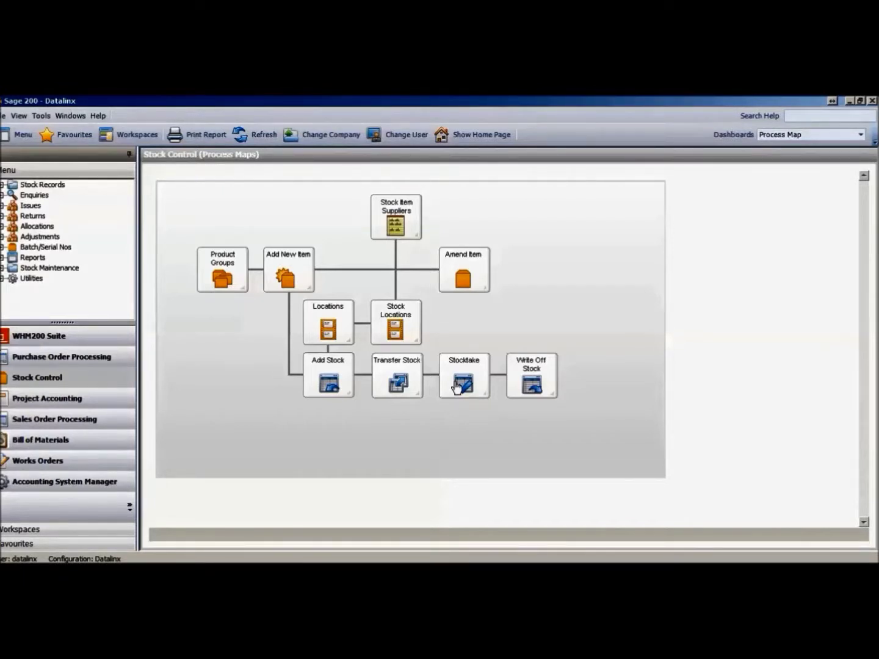
- Check the WAREHOUSE list in the standard stocktake manager, then close it
click(455, 387)
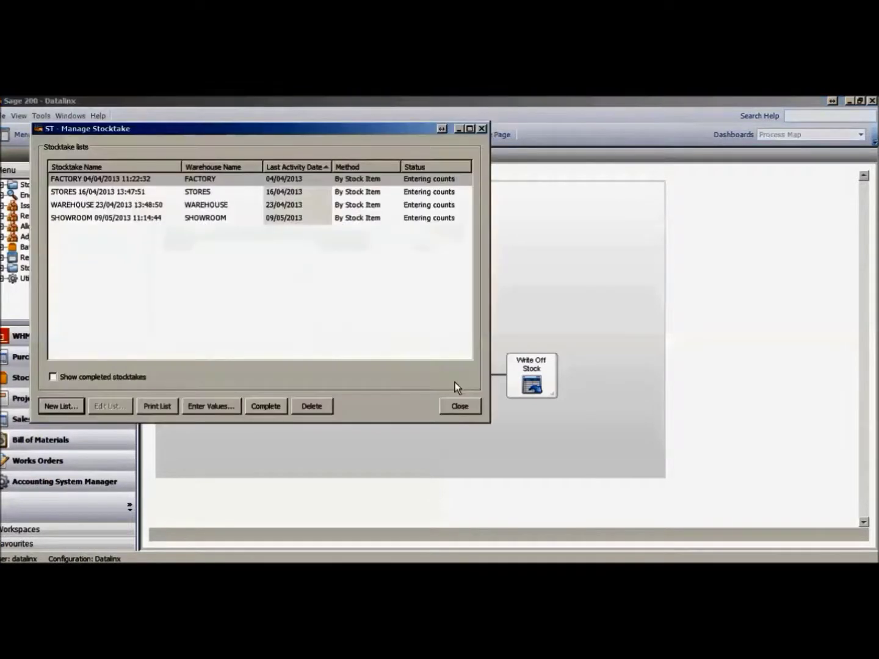
click(201, 207)
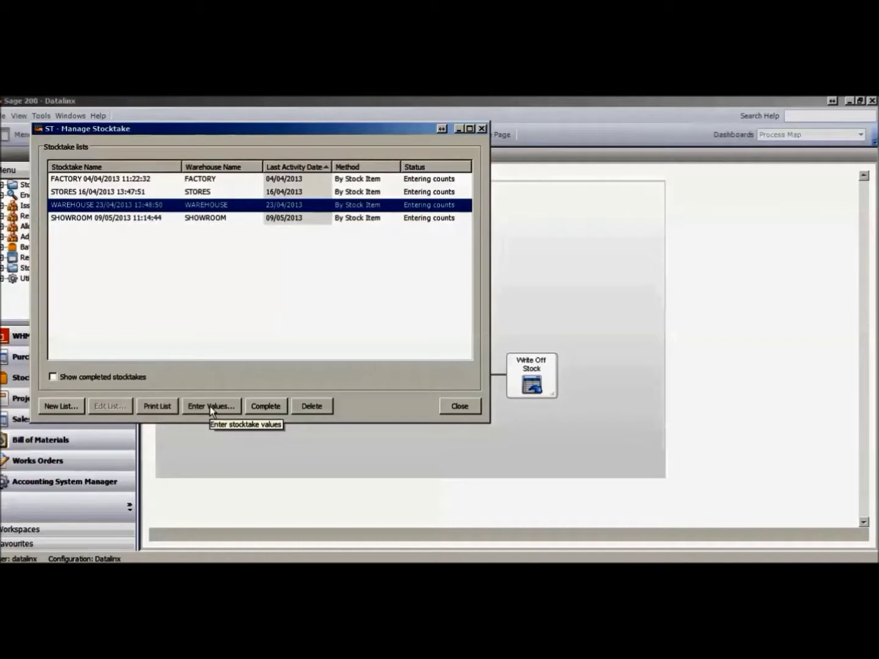
click(460, 406)
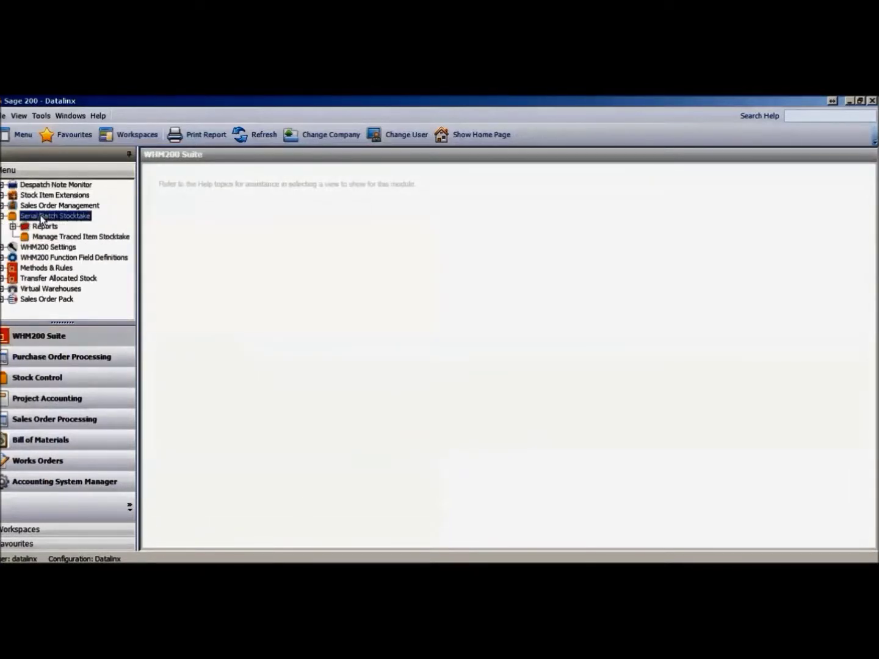
- Open Manage Traced Item Stocktake and bring up the WAREHOUSE stocktake values
click(49, 237)
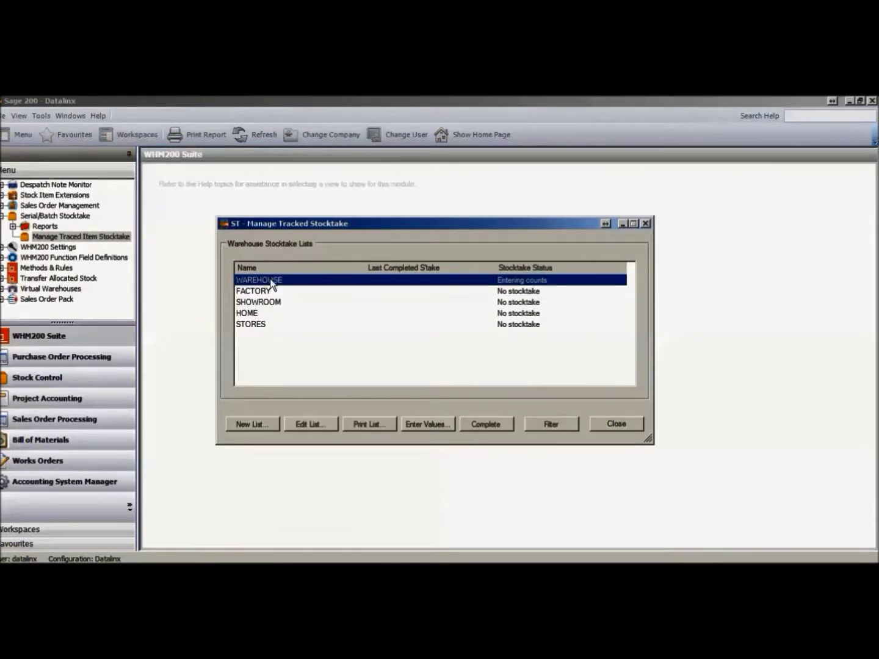
click(426, 424)
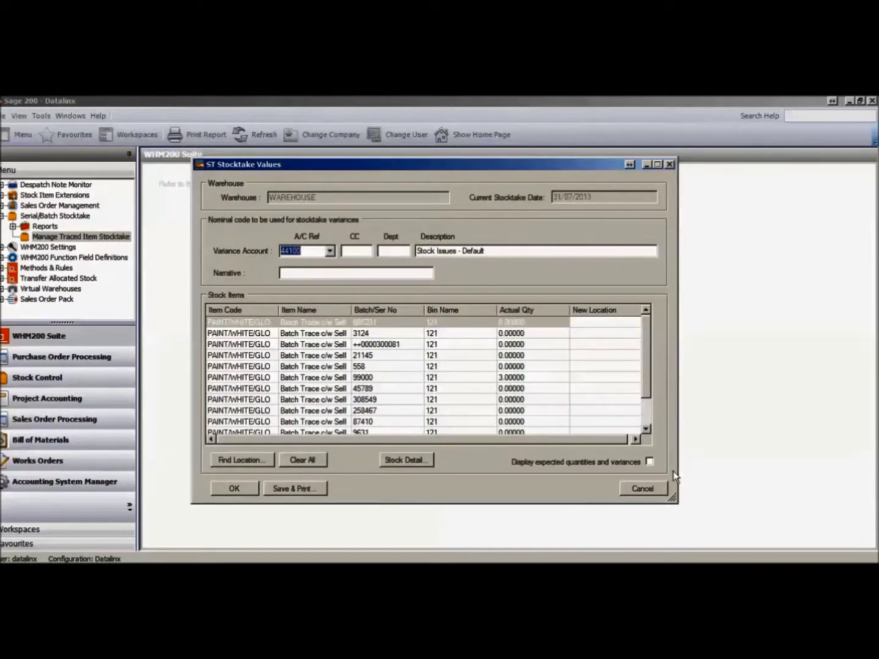
click(649, 462)
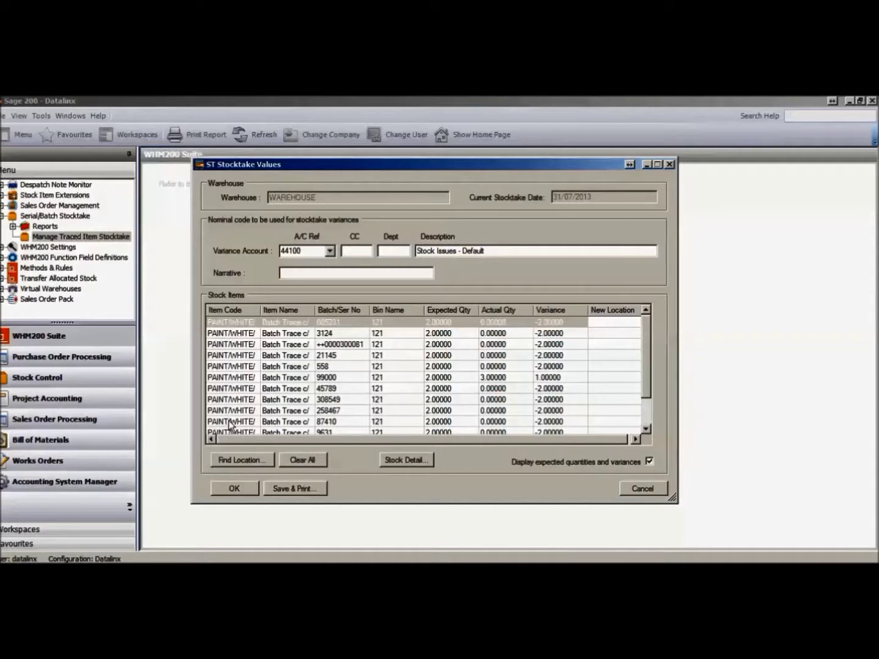
click(333, 336)
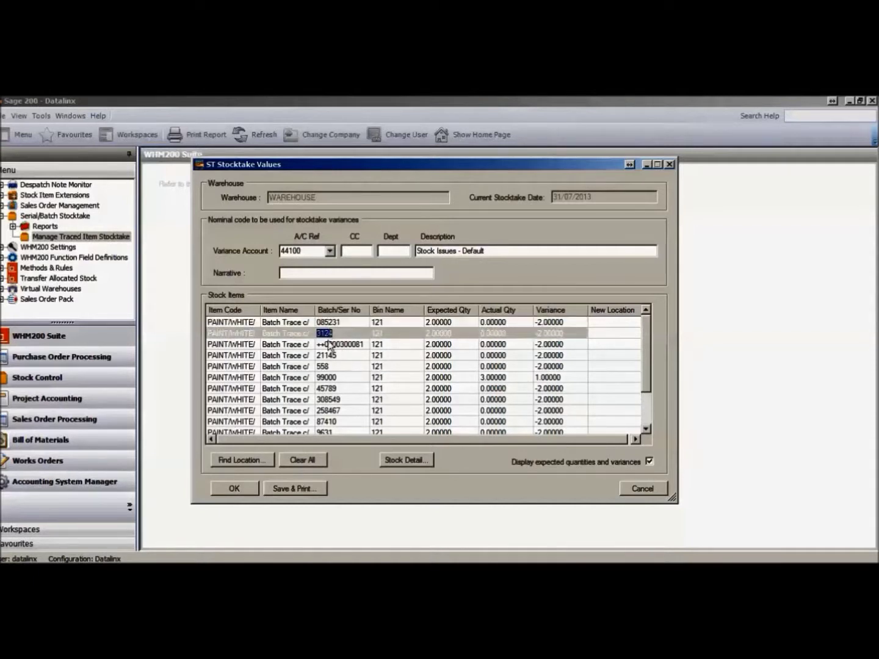
click(331, 355)
click(329, 366)
click(333, 377)
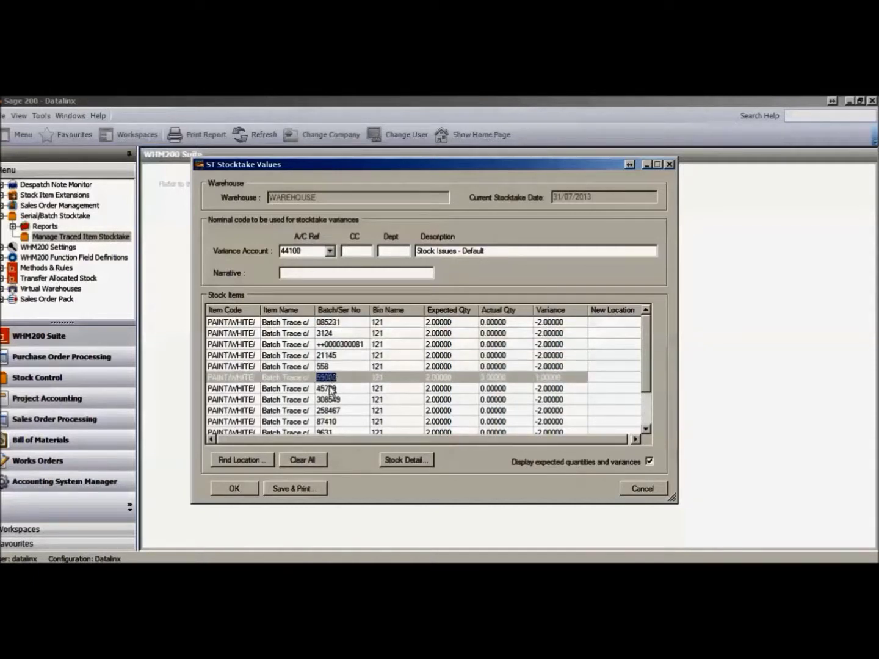
click(334, 388)
click(336, 399)
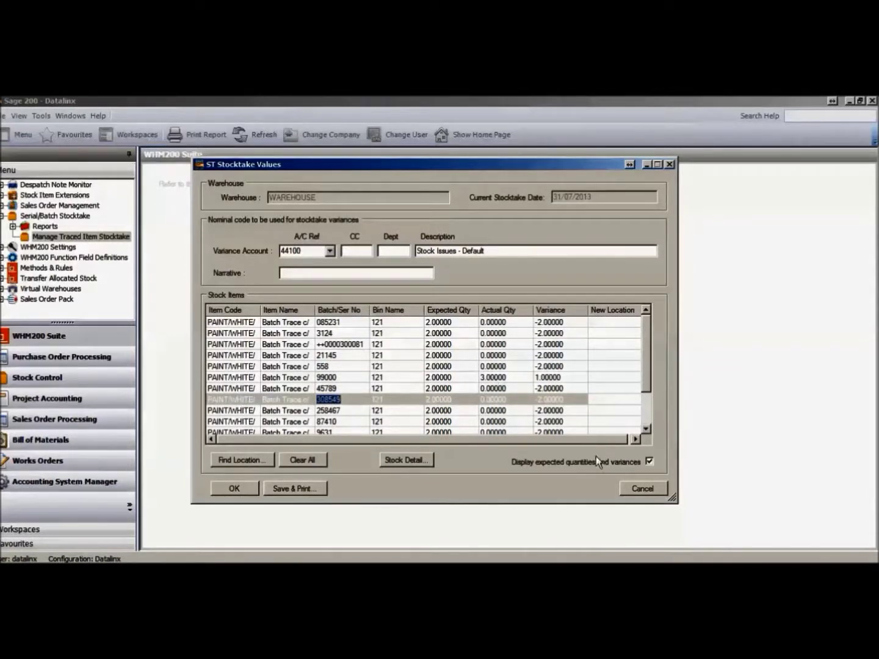
click(638, 488)
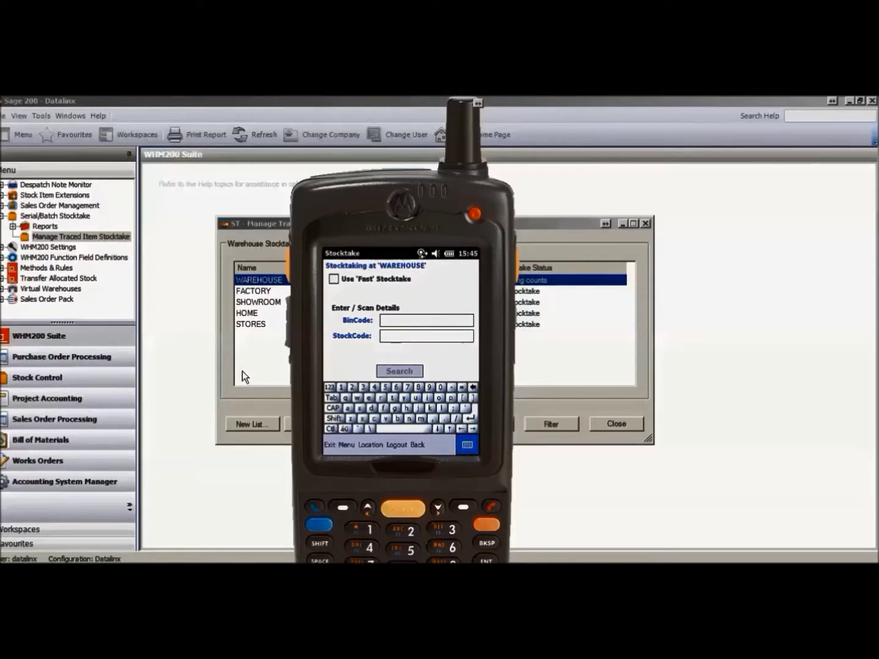
- On the handheld, search bin 121 for stock code PAINT/WHITE/GLOSS
text(121)
key(Return)
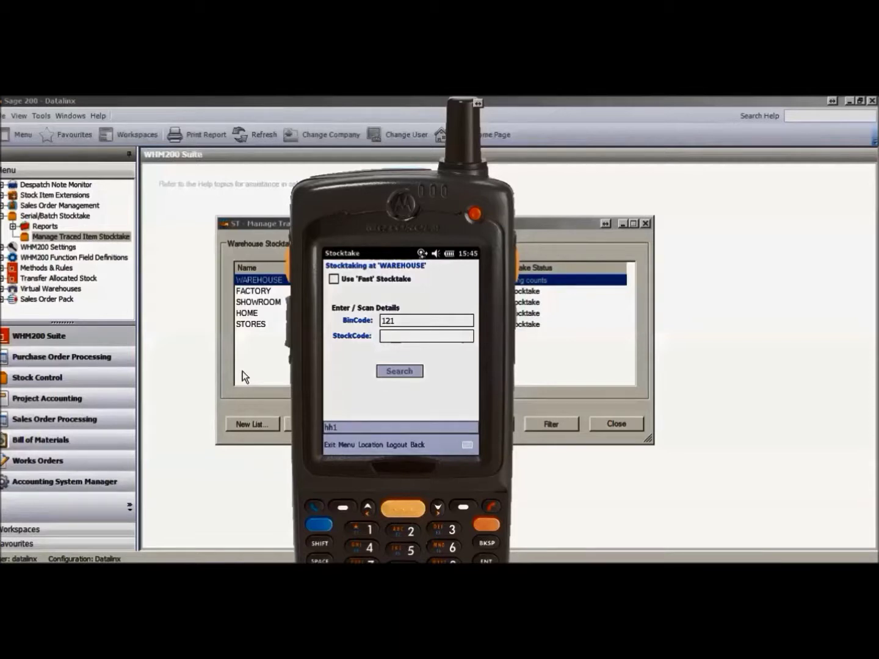
text(PAINT/WHITE/GLOSS)
key(Return)
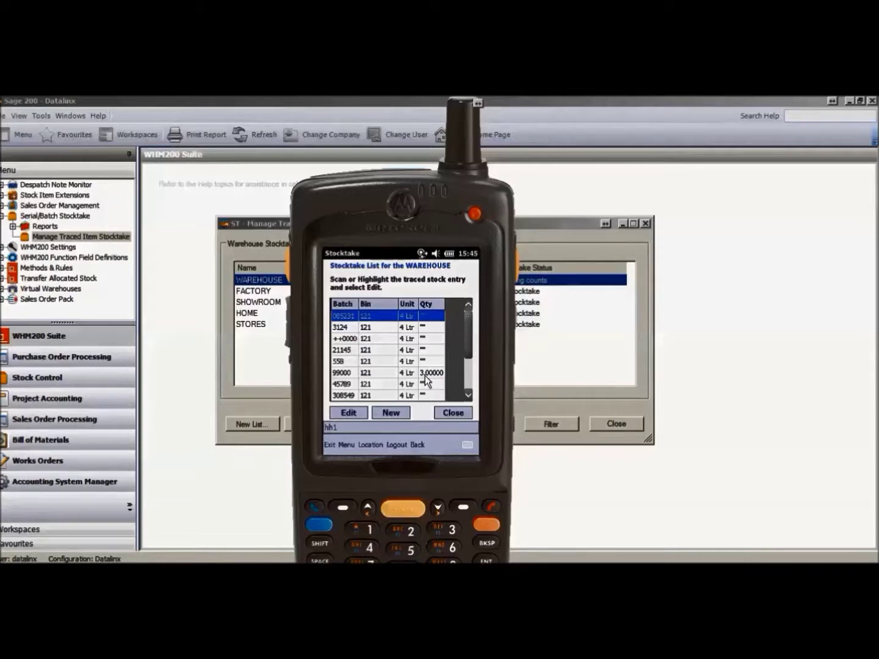
- Scroll the handheld batch list and open the count entry for batch 558
click(466, 382)
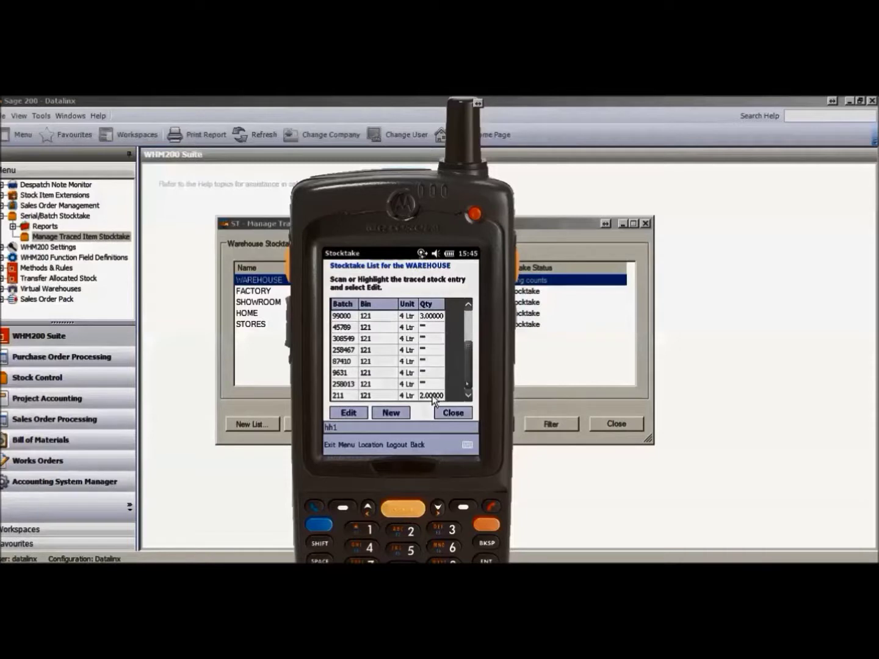
click(470, 317)
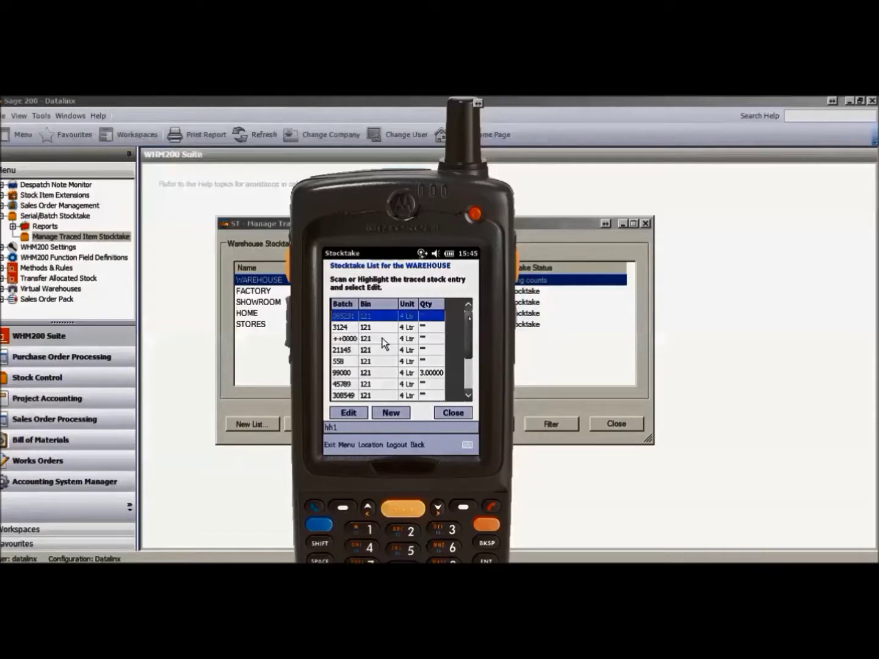
click(338, 363)
click(338, 363)
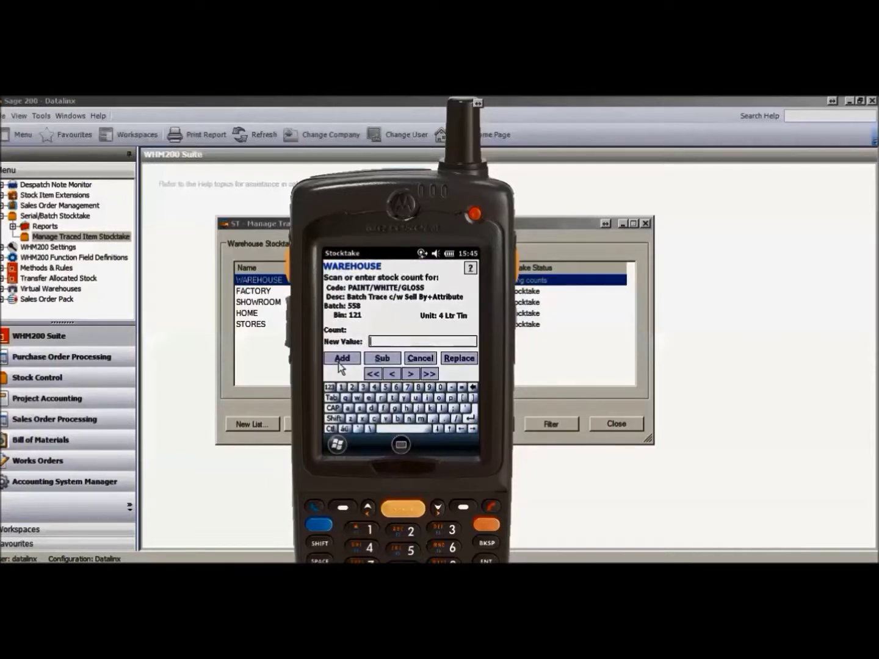
- Replace batch 558's count with a new value of 2, then close the Stocktake List
text(2)
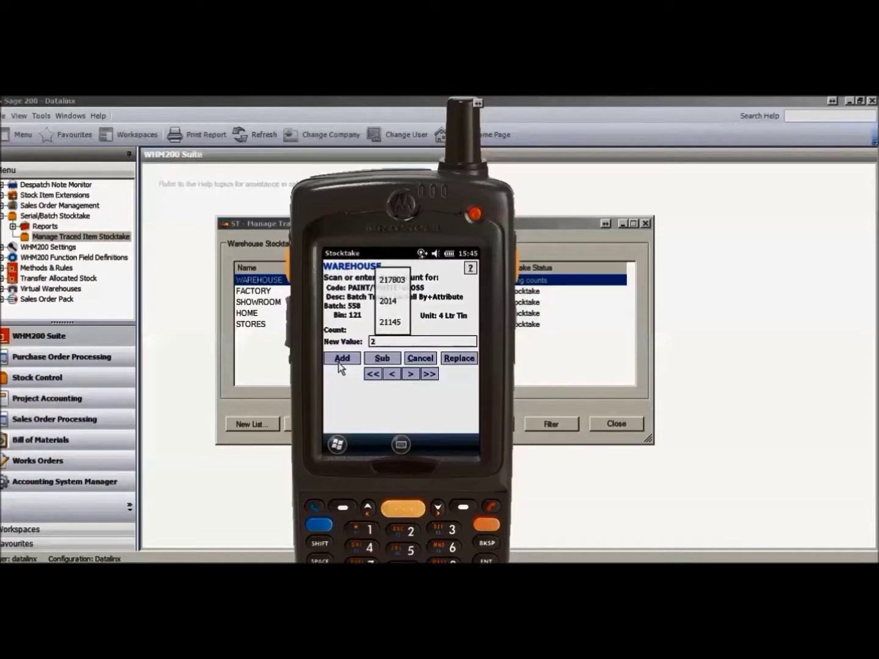
key(Return)
click(339, 360)
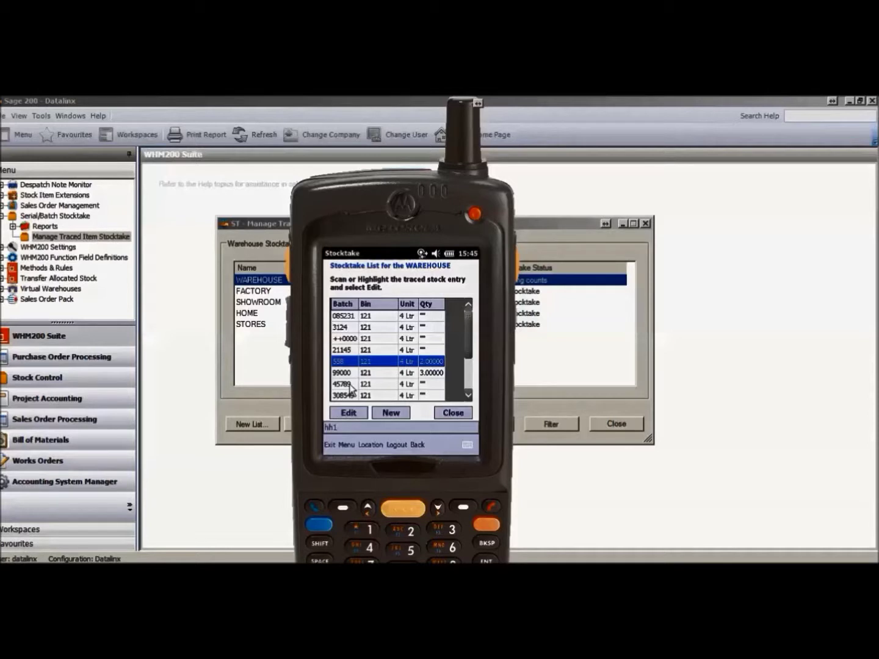
click(444, 413)
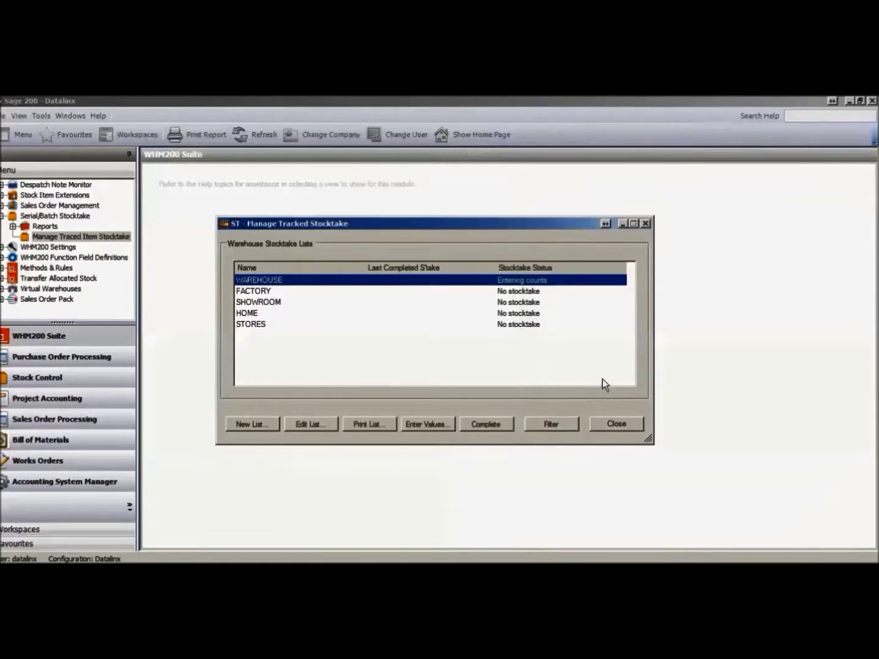
- Reopen WAREHOUSE values with variances shown, confirm batch 558 at 2 with zero variance, then close
click(418, 424)
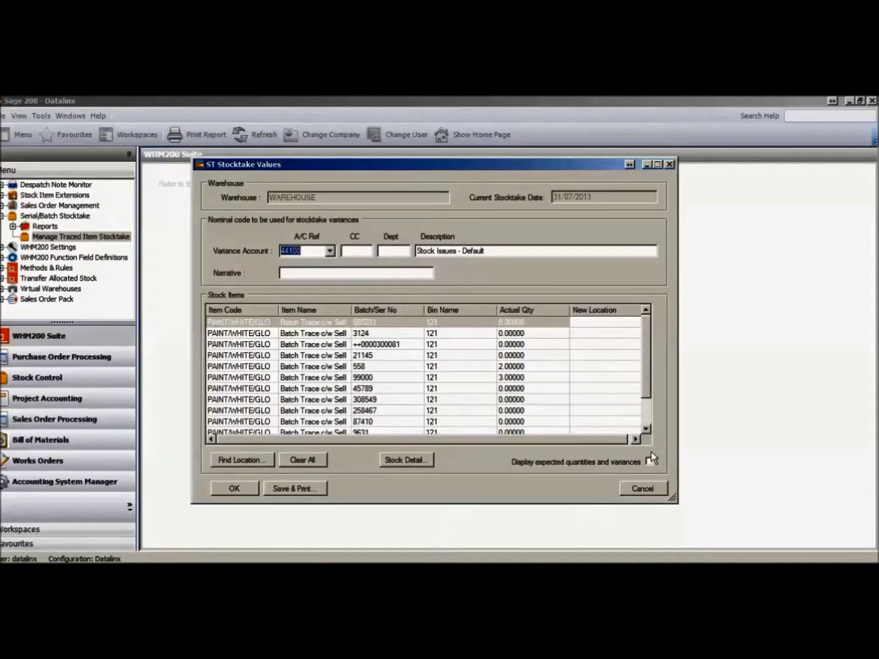
click(650, 461)
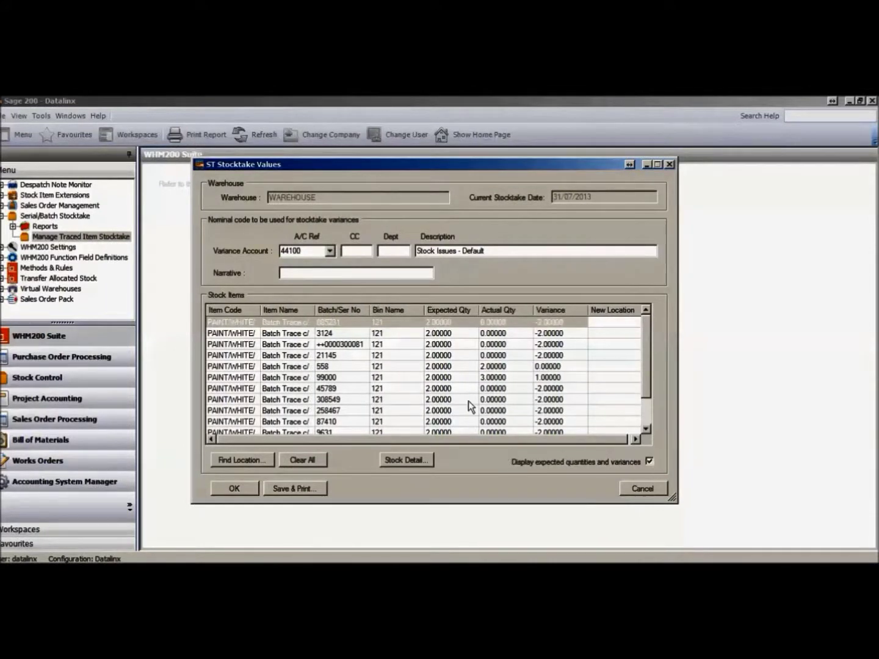
click(321, 366)
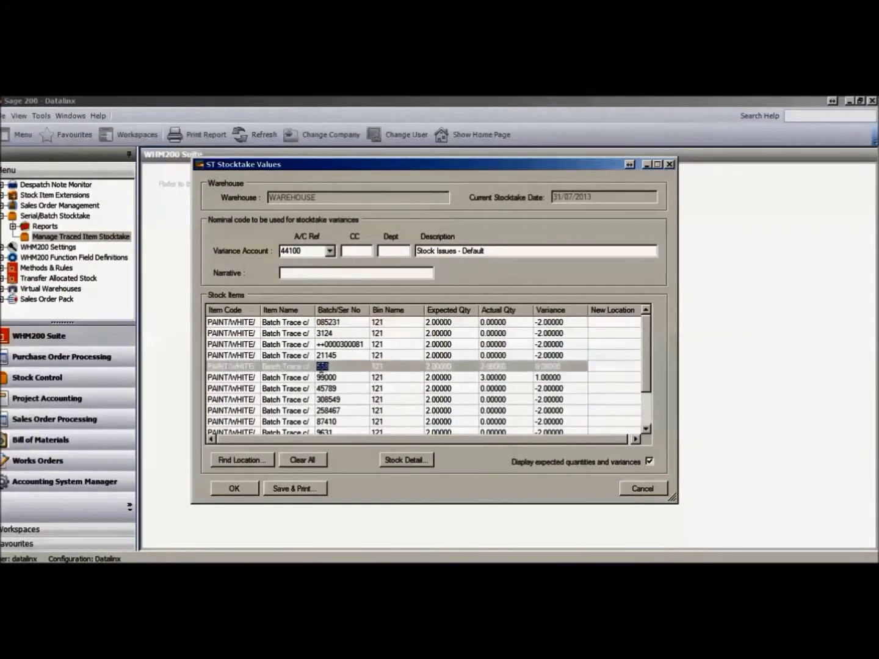
click(506, 366)
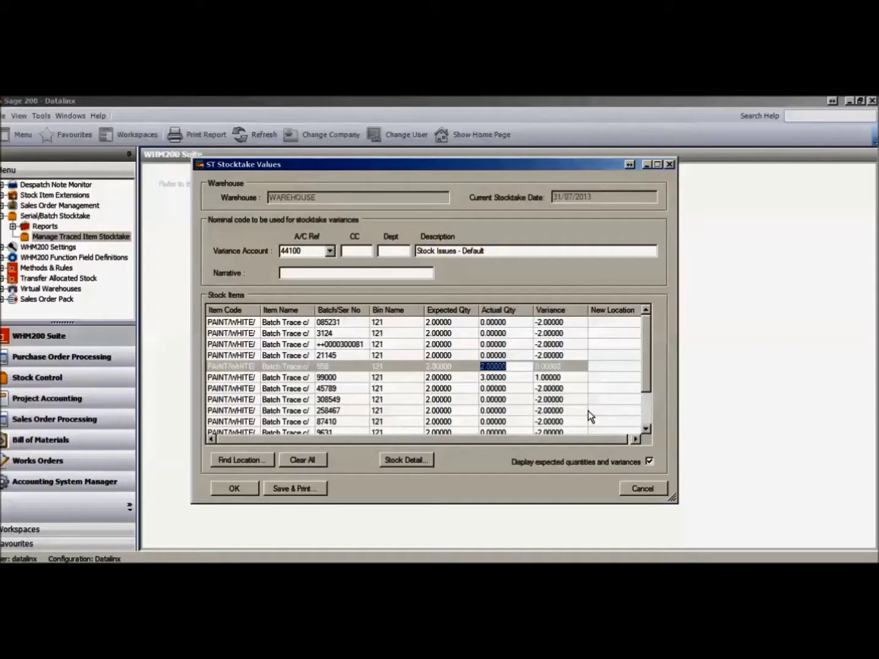
click(641, 489)
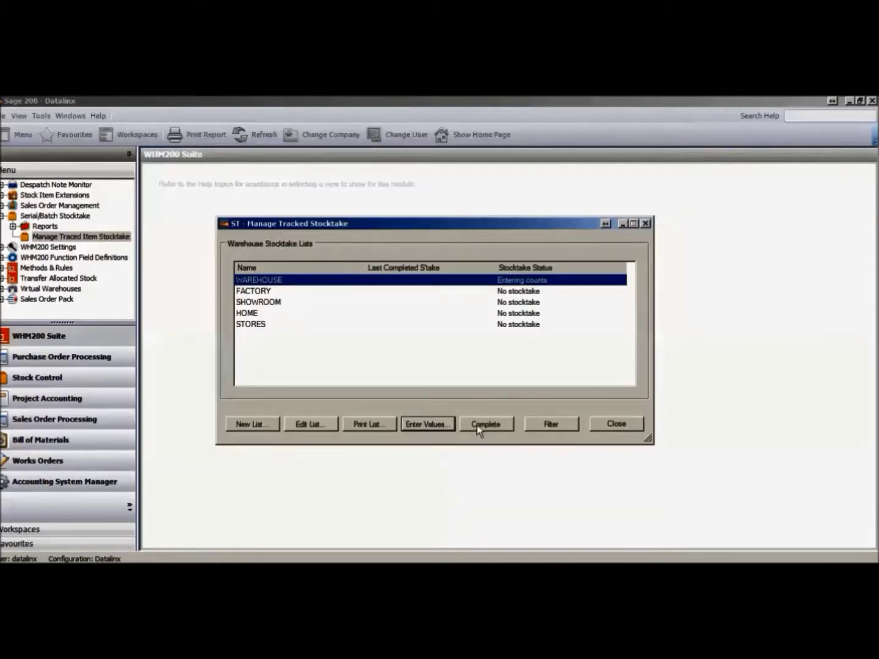